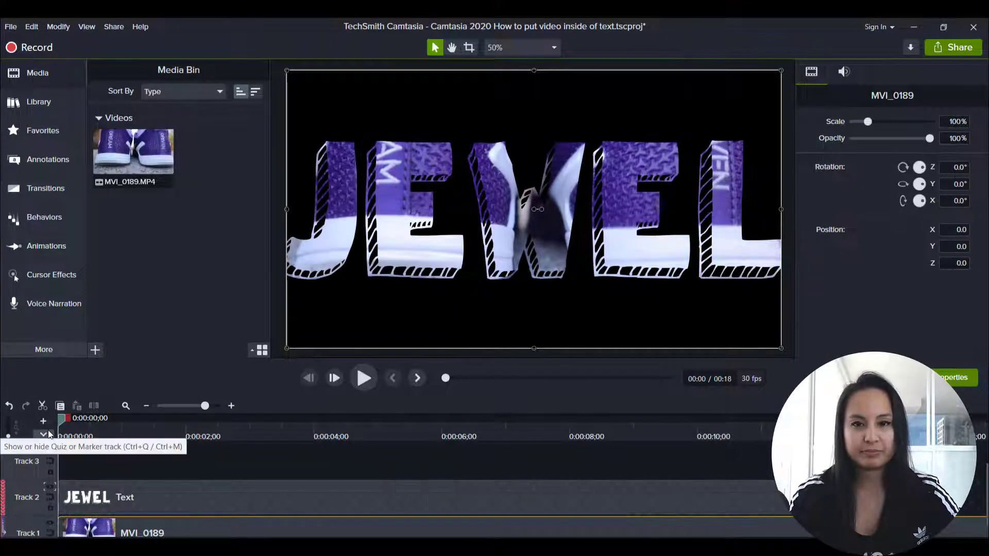
Play back the finished effect from near the beginning, then stop playback.
key(space)
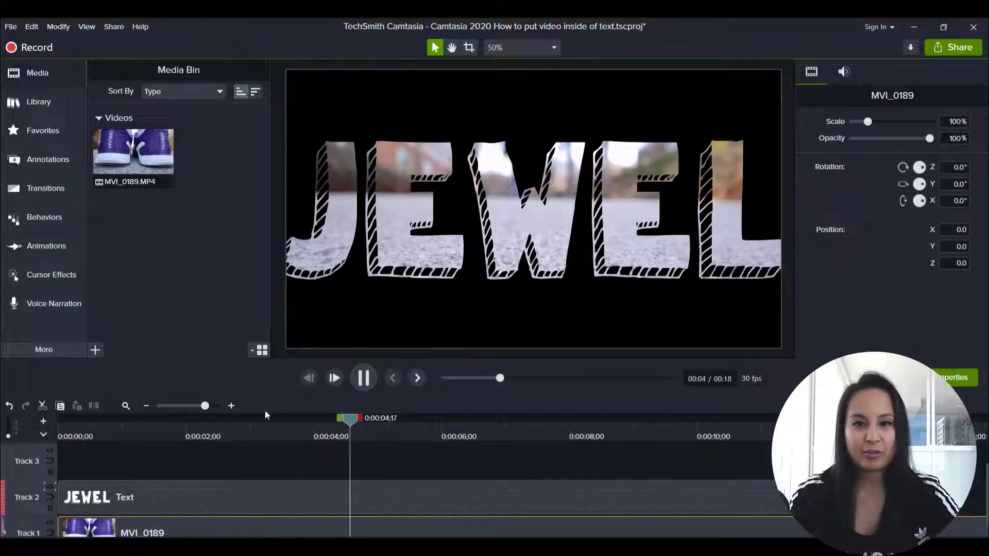
click(98, 432)
click(77, 433)
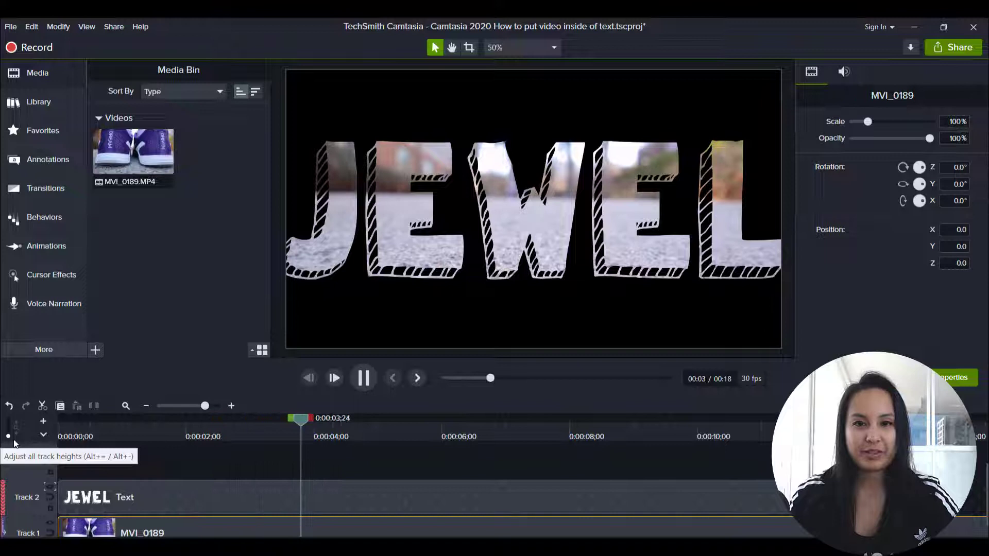
key(space)
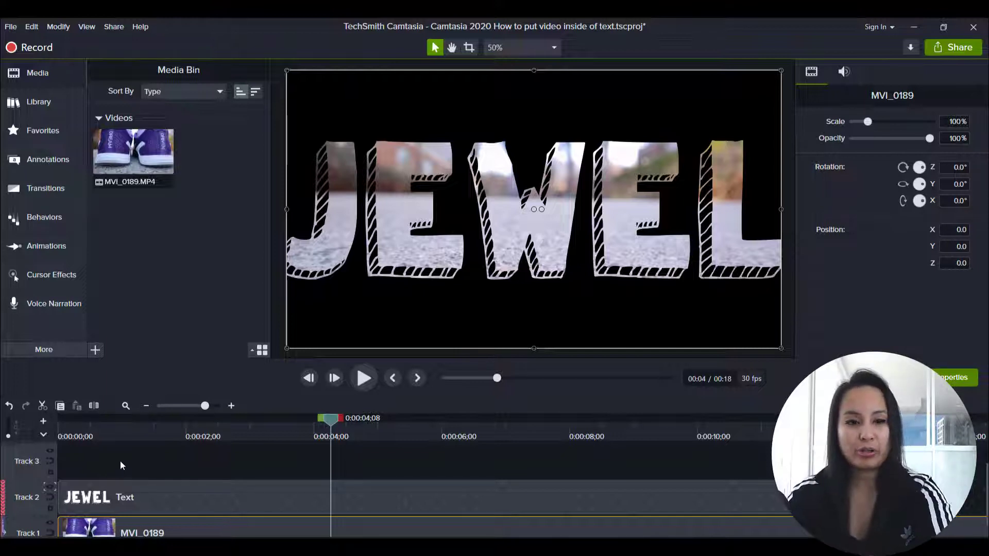
Delete both clips from the timeline, leaving the Track 2 matte options unchanged.
drag(121, 459, 110, 528)
key(Delete)
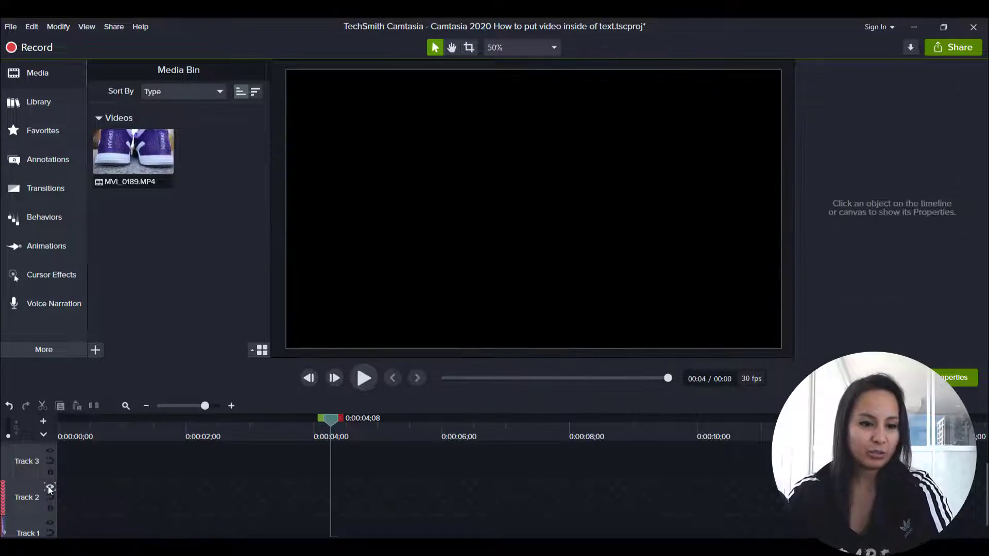
click(49, 486)
click(89, 396)
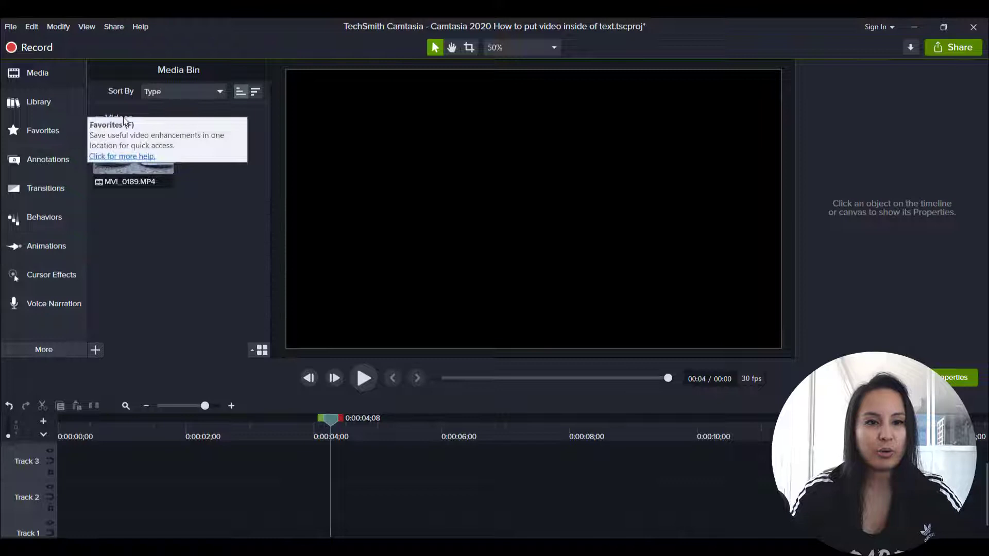
Place MVI_0189.MP4 on Track 1 and silence its audio.
click(134, 148)
drag(134, 148, 82, 531)
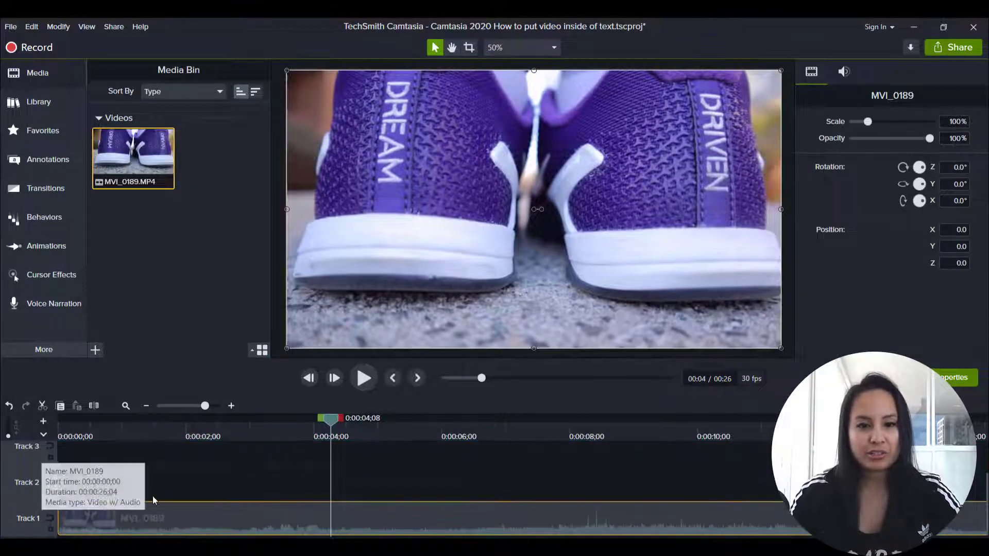
right_click(292, 520)
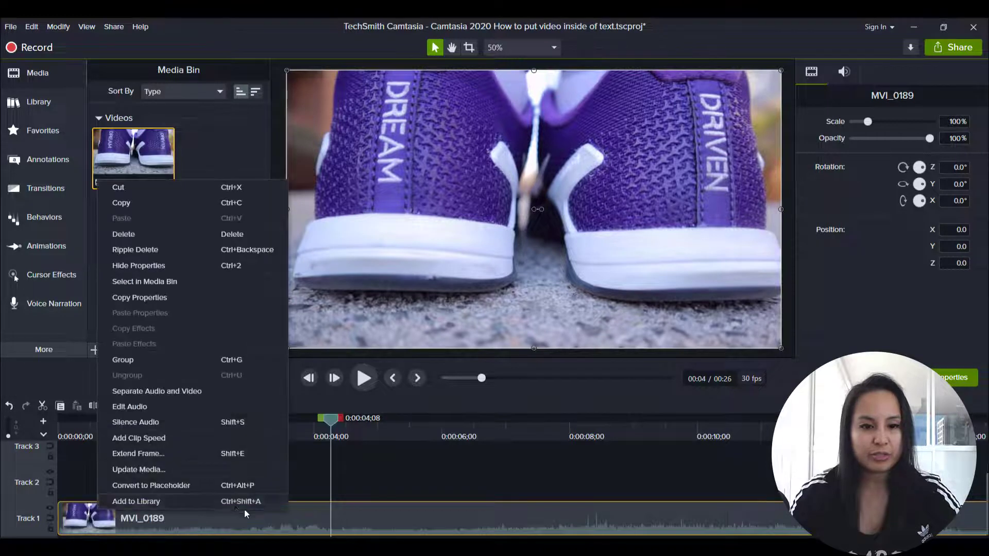
click(182, 422)
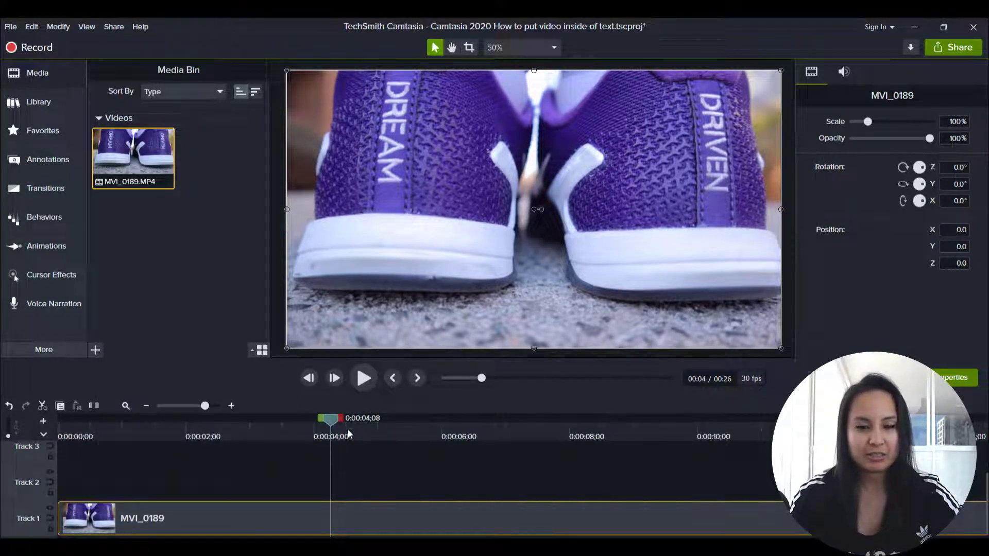
Split the shoe clip, delete the opening piece, and move the 18-second remainder to 0:00.
drag(348, 434, 537, 419)
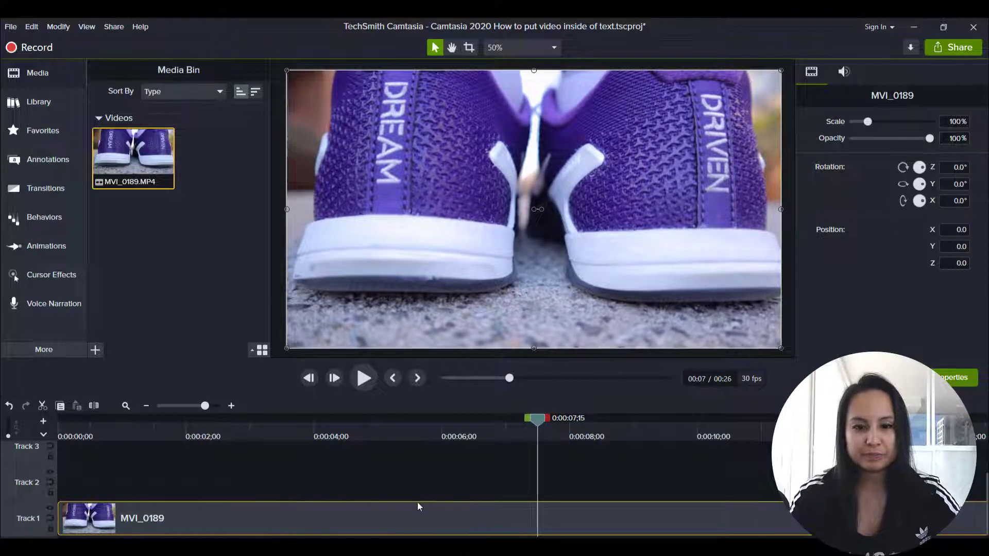
key(s)
click(392, 512)
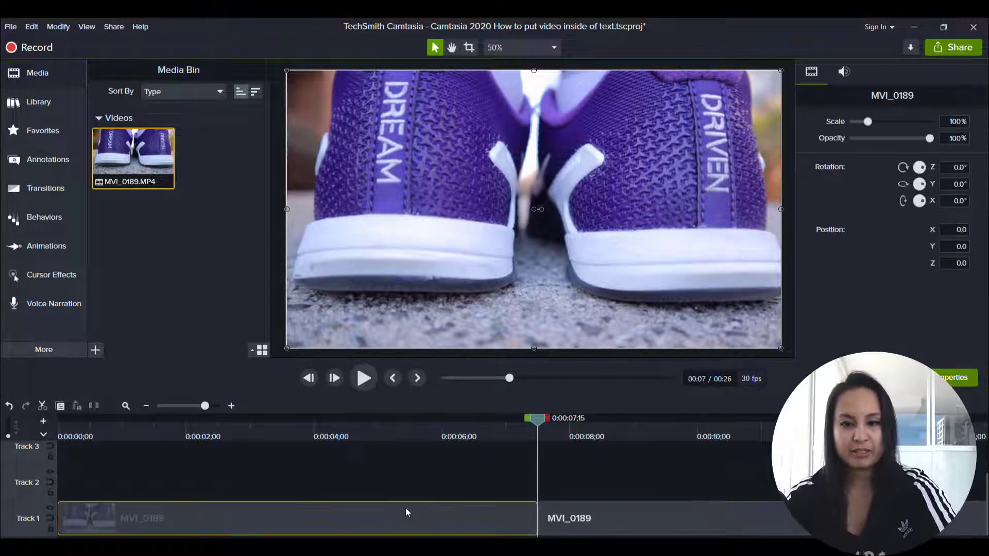
key(Delete)
drag(566, 518, 45, 523)
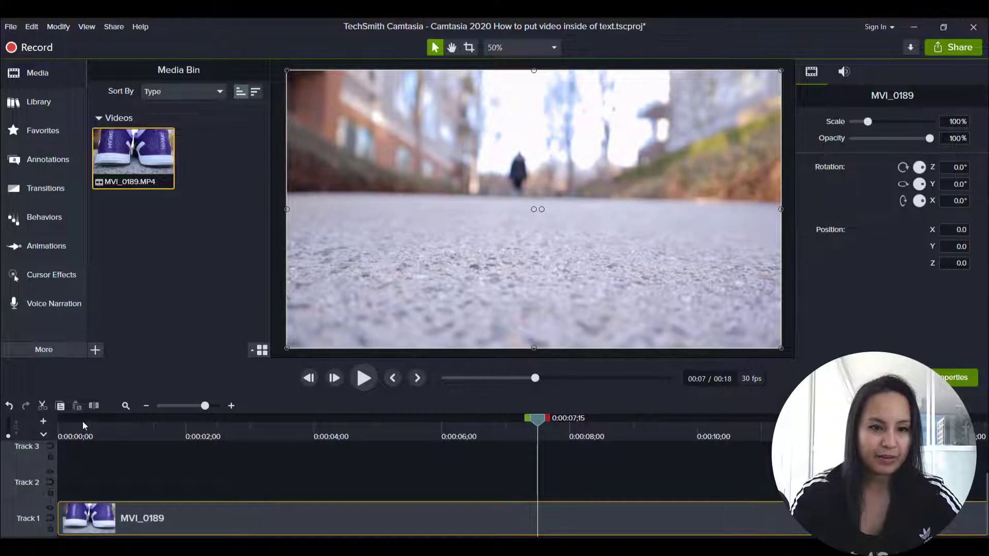
drag(82, 422, 75, 421)
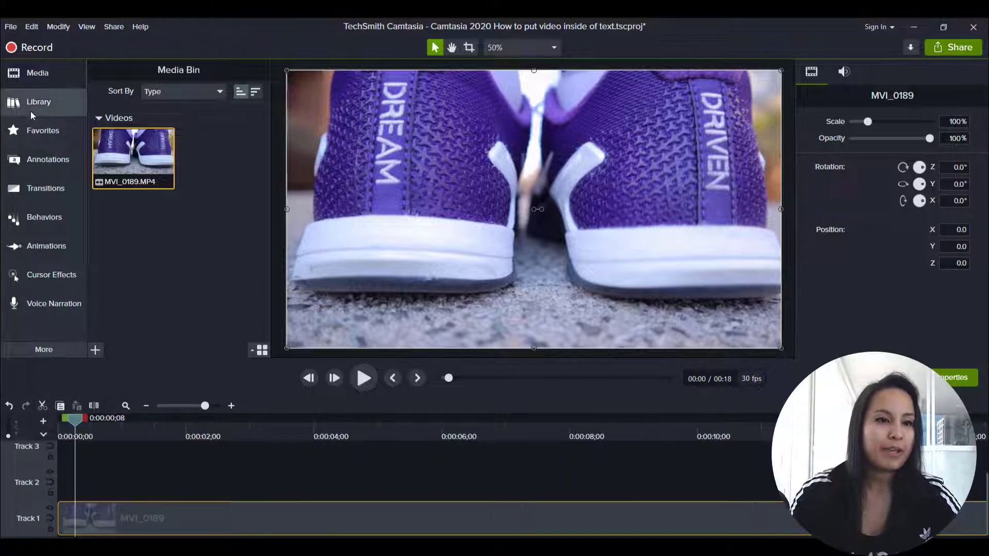
Add a plain text callout reading 'Jewel' over the shoe video on Track 2.
click(38, 138)
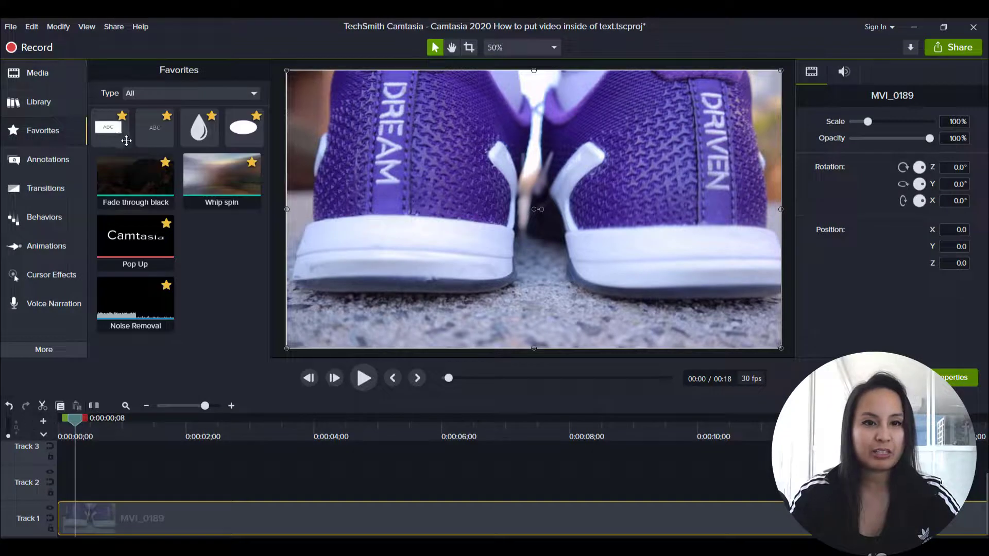
click(154, 126)
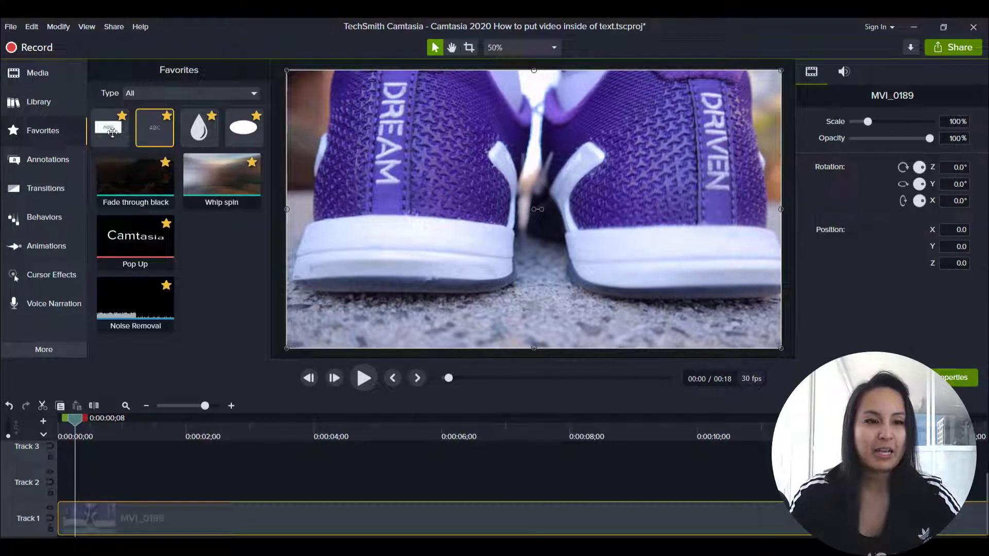
click(29, 162)
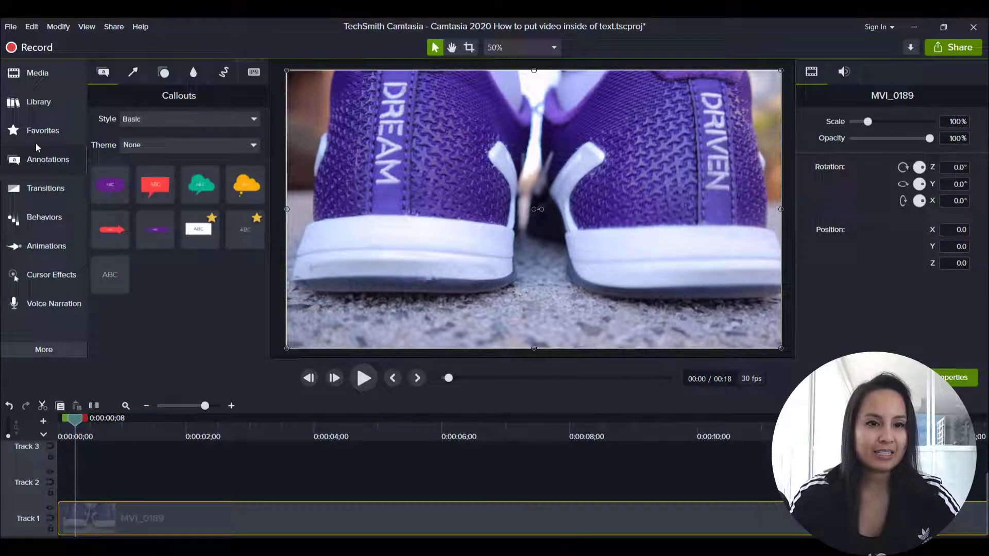
drag(246, 230, 58, 489)
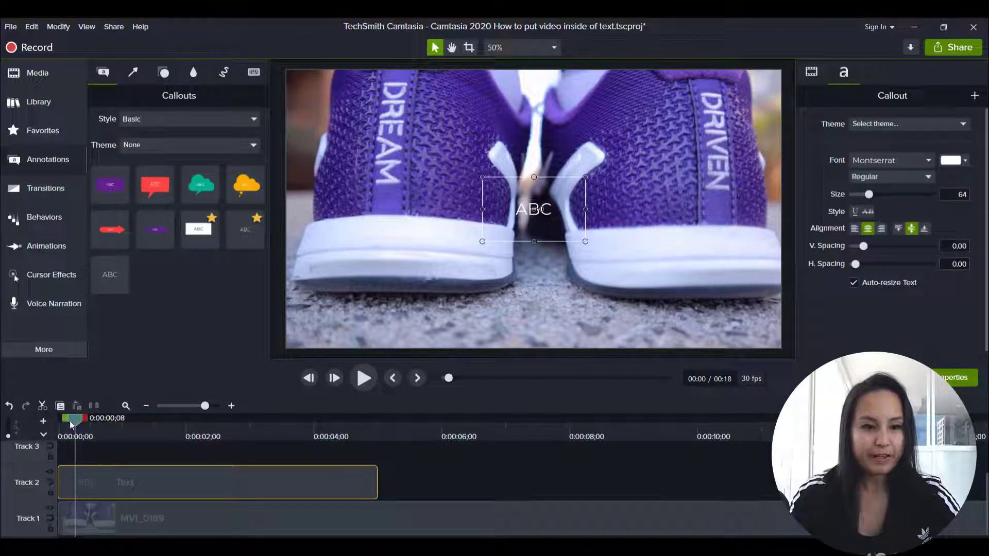
drag(74, 419, 66, 420)
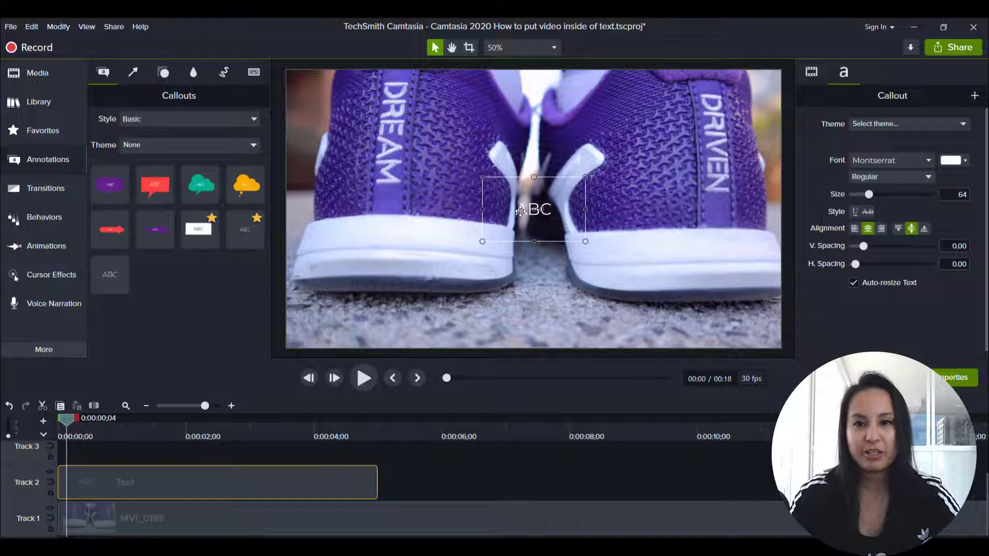
text(Jewel)
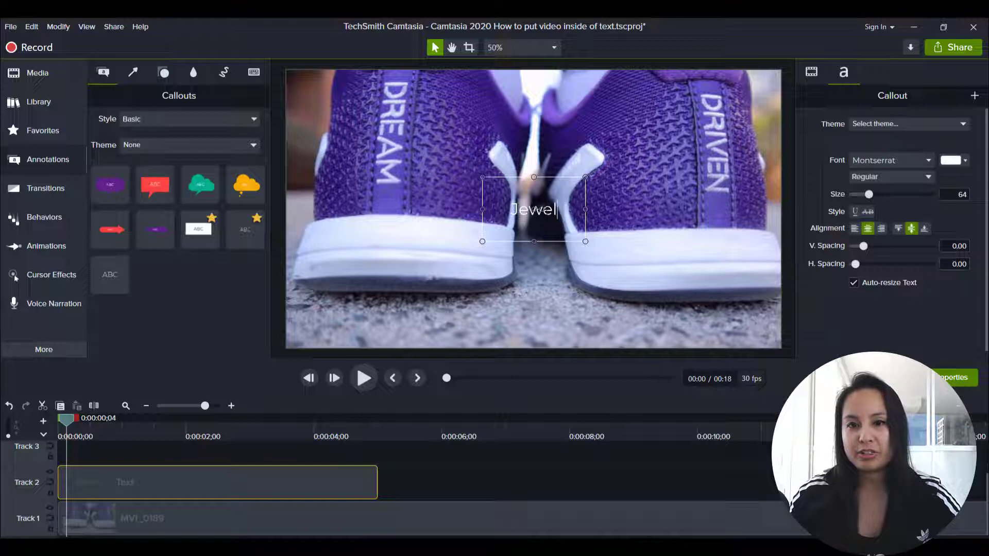
Select the Jewel text, enlarge it to 256, then enter 500 as the size.
drag(564, 211, 516, 209)
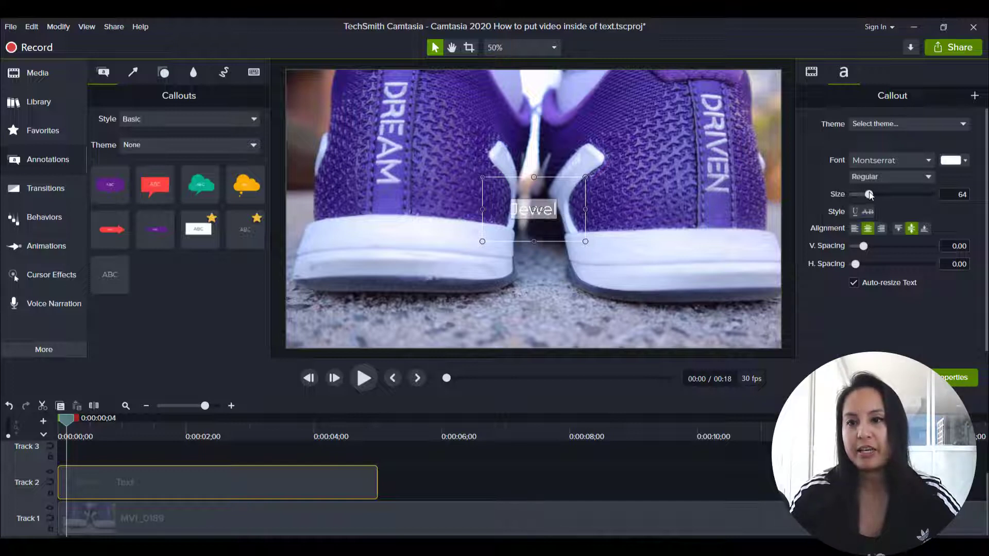
drag(869, 194, 930, 195)
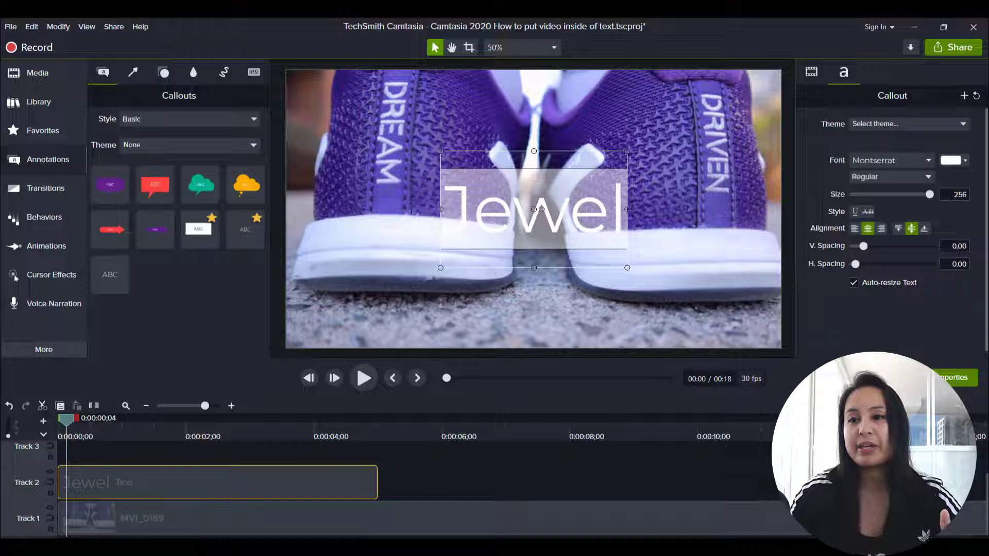
click(956, 194)
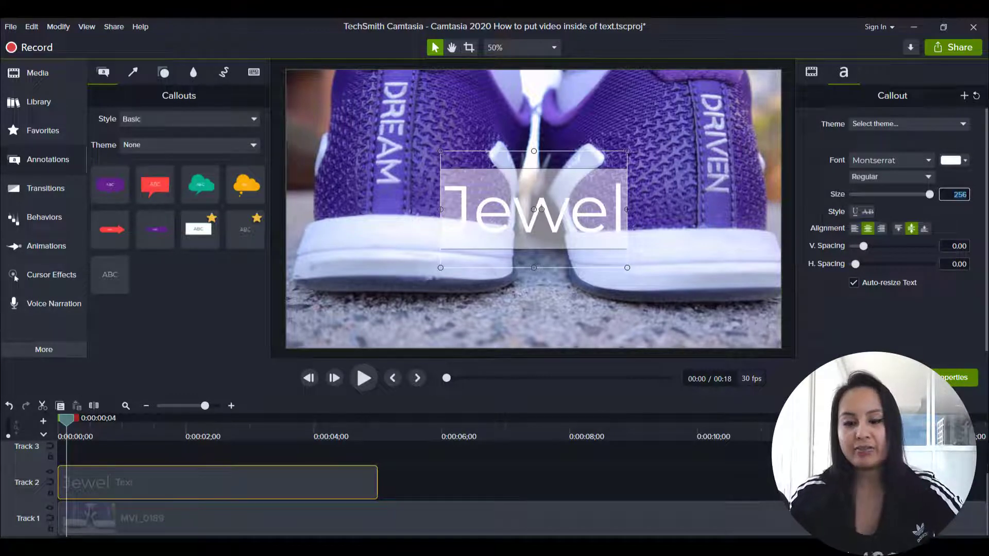
text(500)
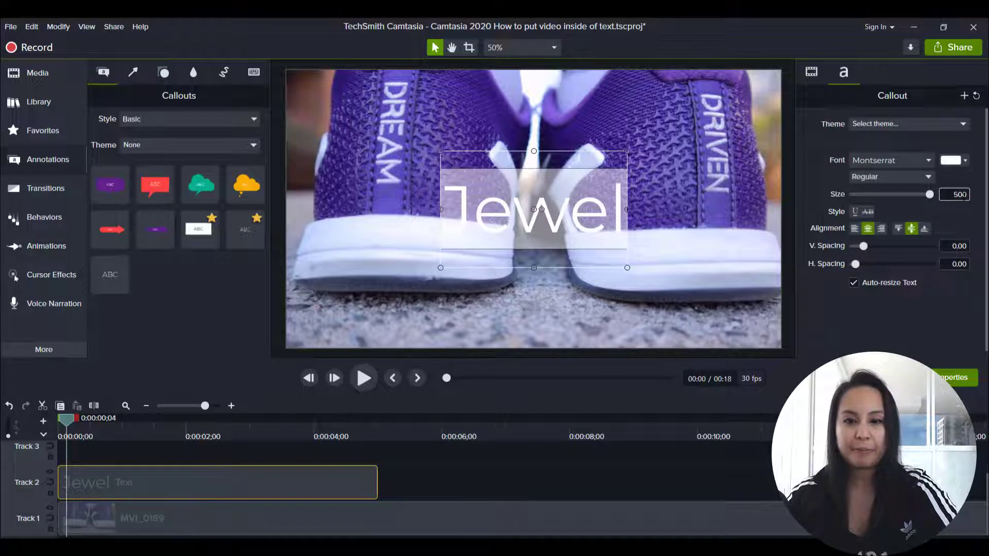
Commit the 500 text size so the white Jewel lettering fills most of the footage.
key(Return)
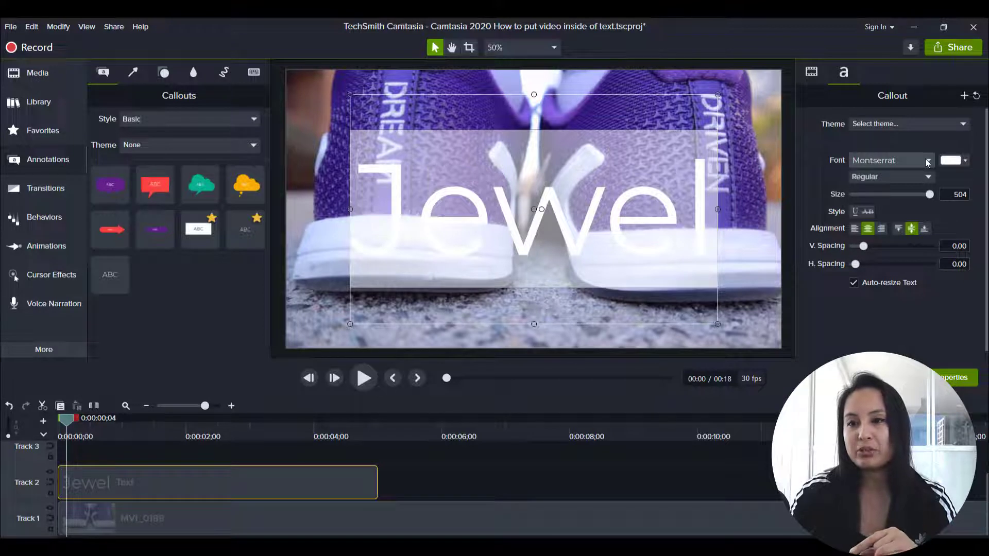
Switch JEWEL to KG Summer Sunshine at size 500 and center it on the video.
click(928, 163)
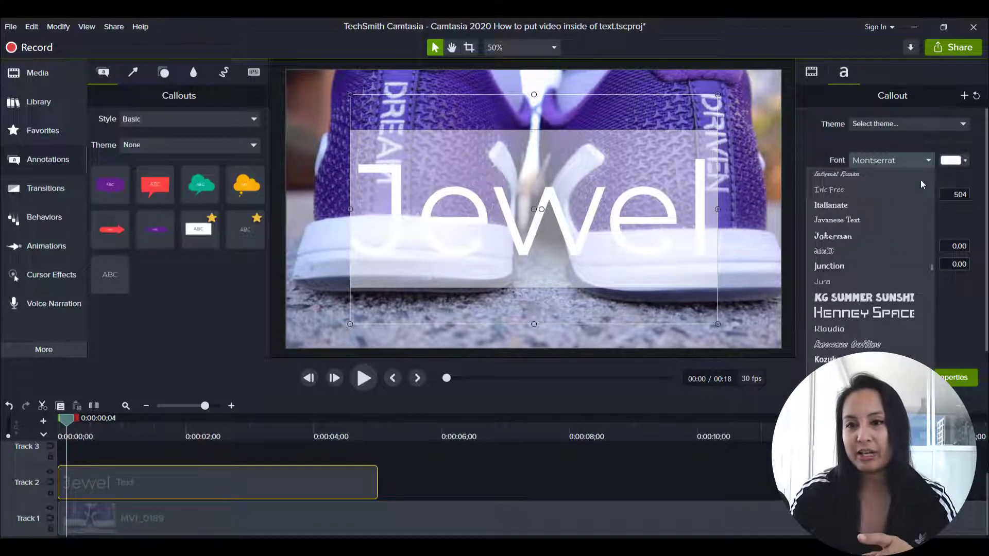
click(854, 298)
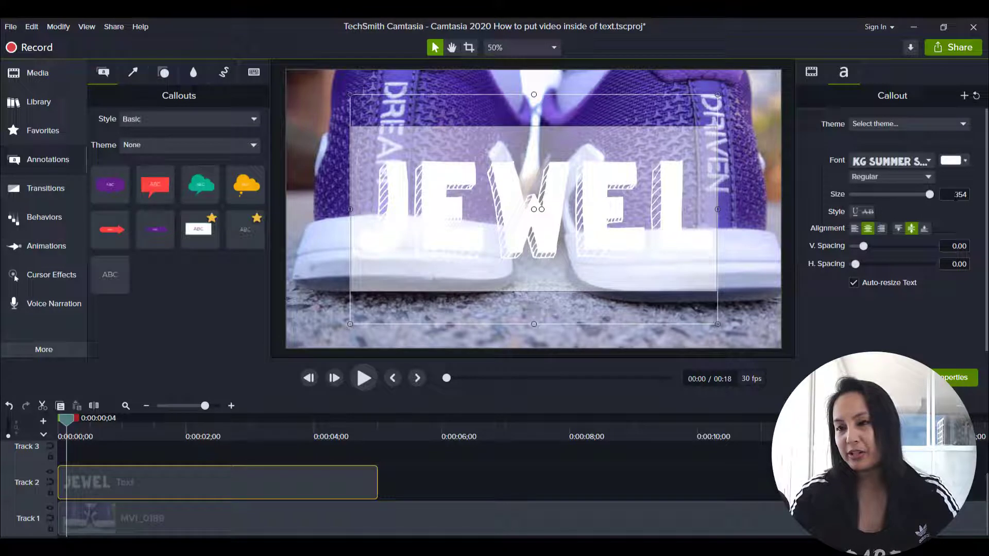
click(955, 195)
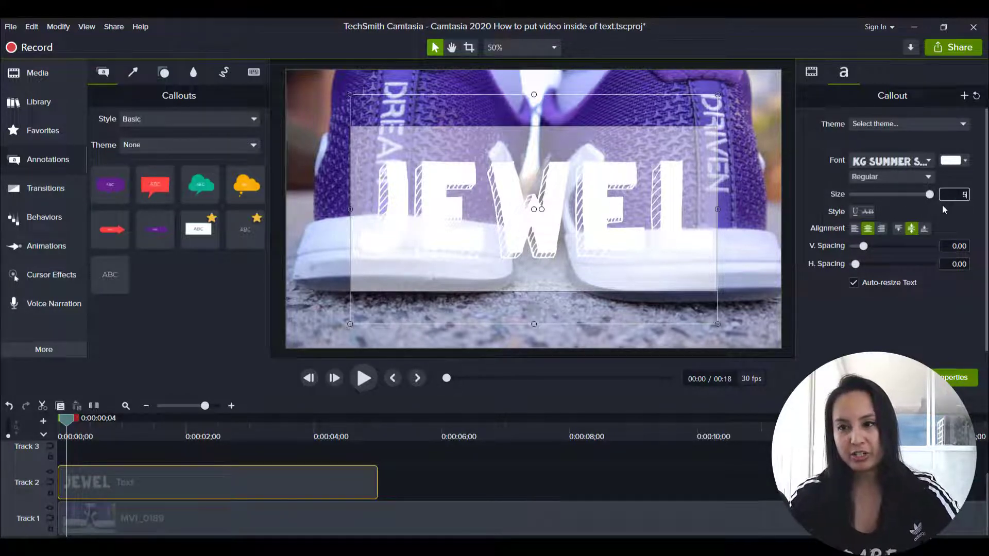
key(Return)
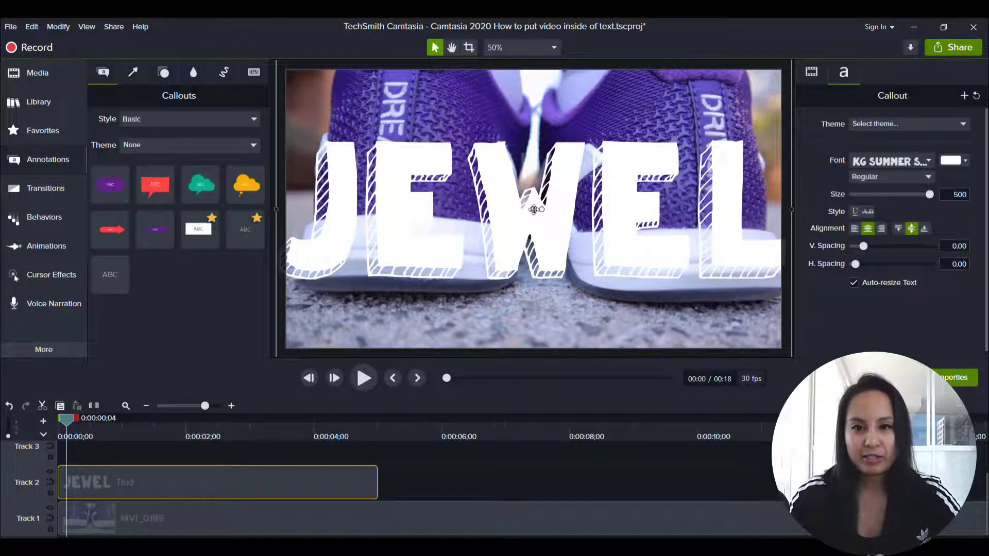
mouse_move(536, 206)
mouse_down()
mouse_move(540, 187)
mouse_move(531, 187)
mouse_up()
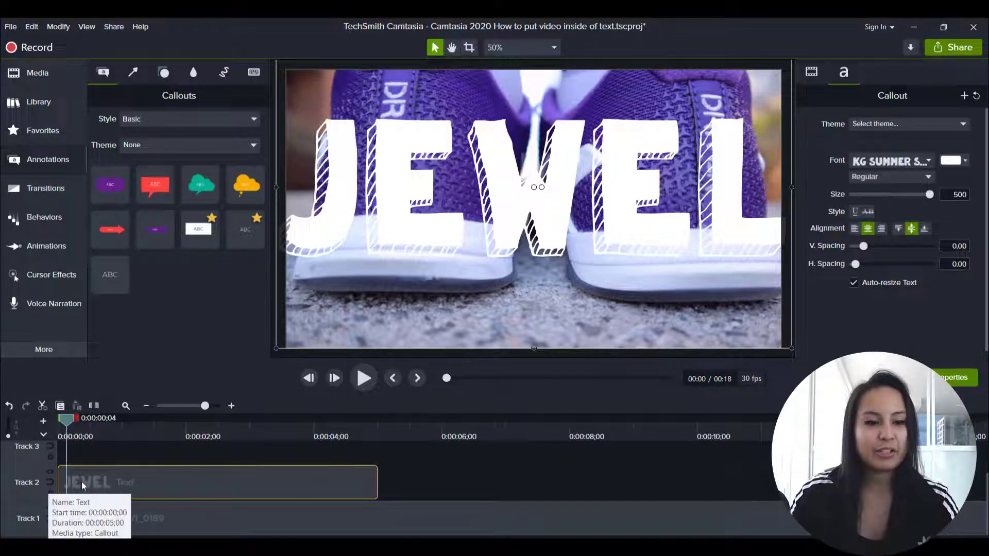
Set Track 2's track matte to Alpha and preview the shoe video inside JEWEL.
click(48, 473)
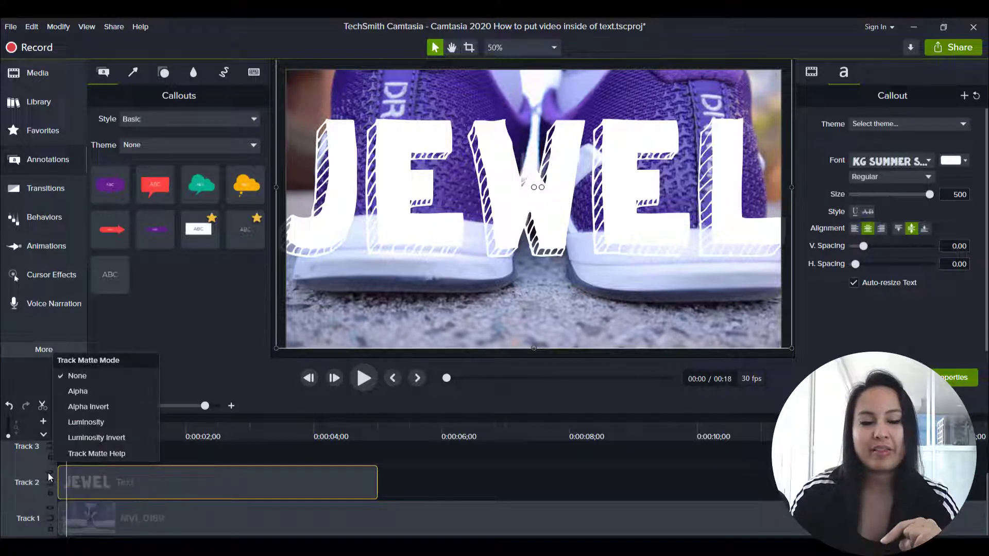
click(94, 390)
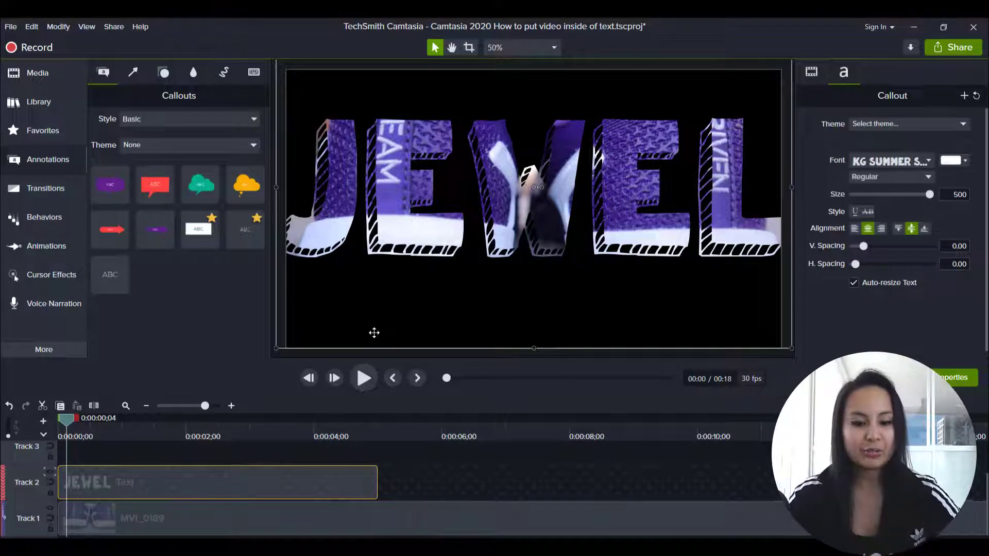
key(space)
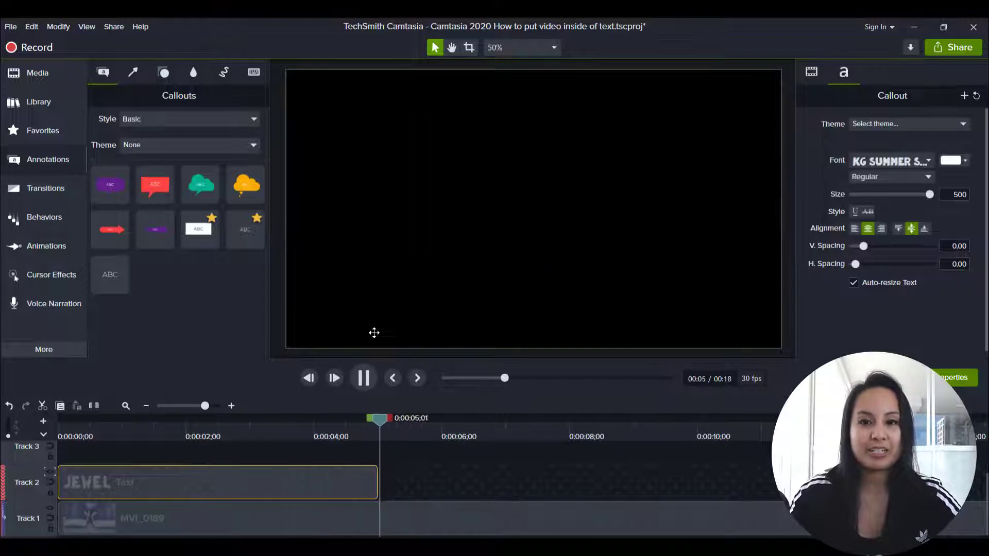
key(space)
click(58, 436)
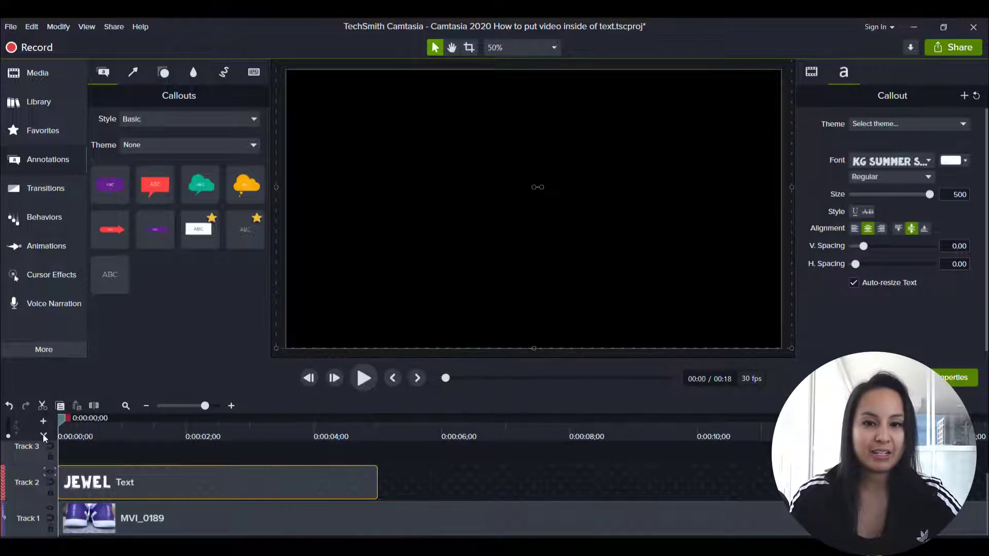
key(space)
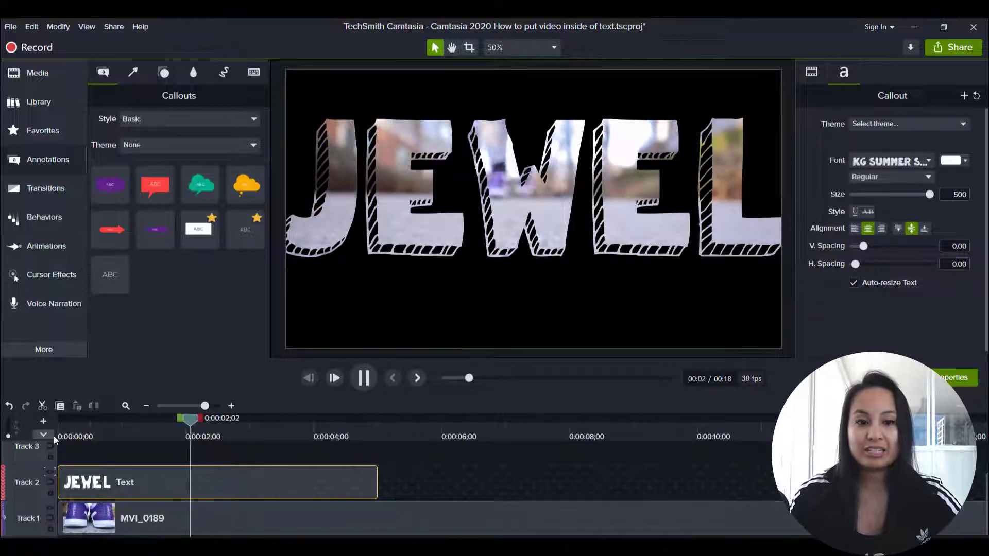
key(space)
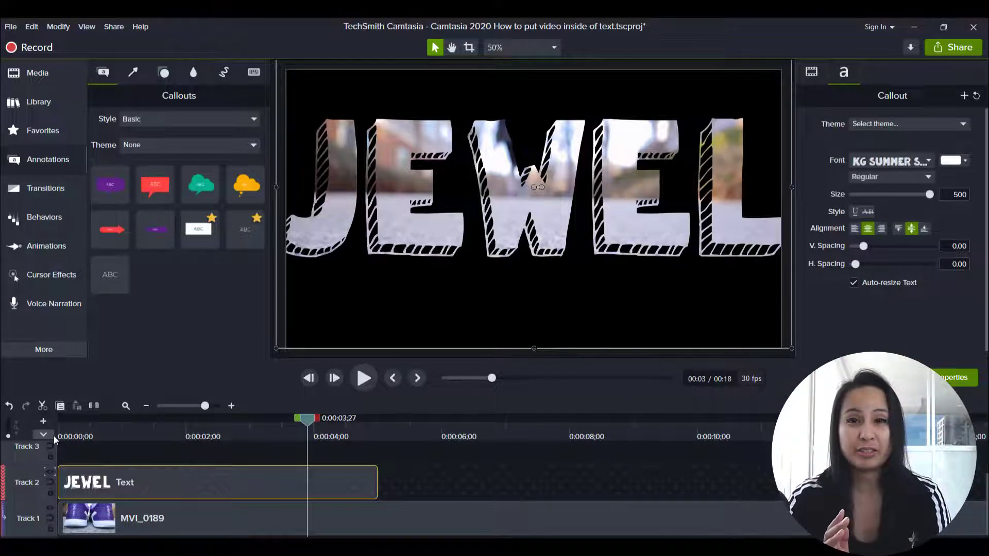
click(75, 436)
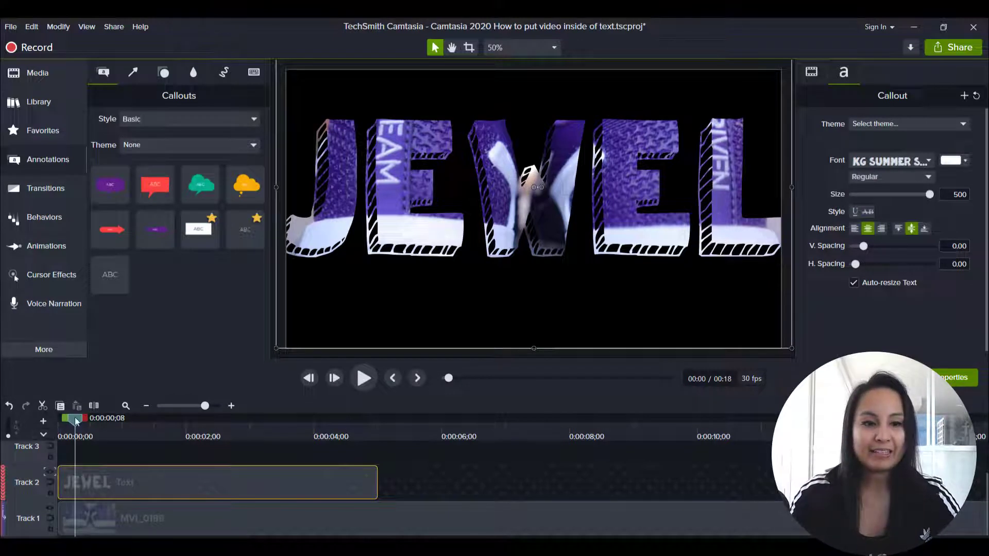
drag(75, 417, 51, 425)
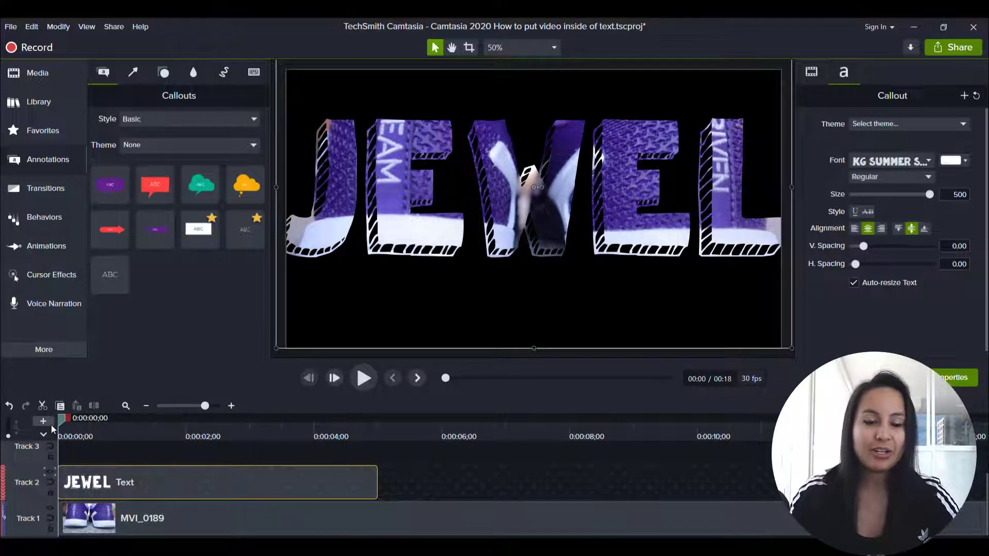
key(space)
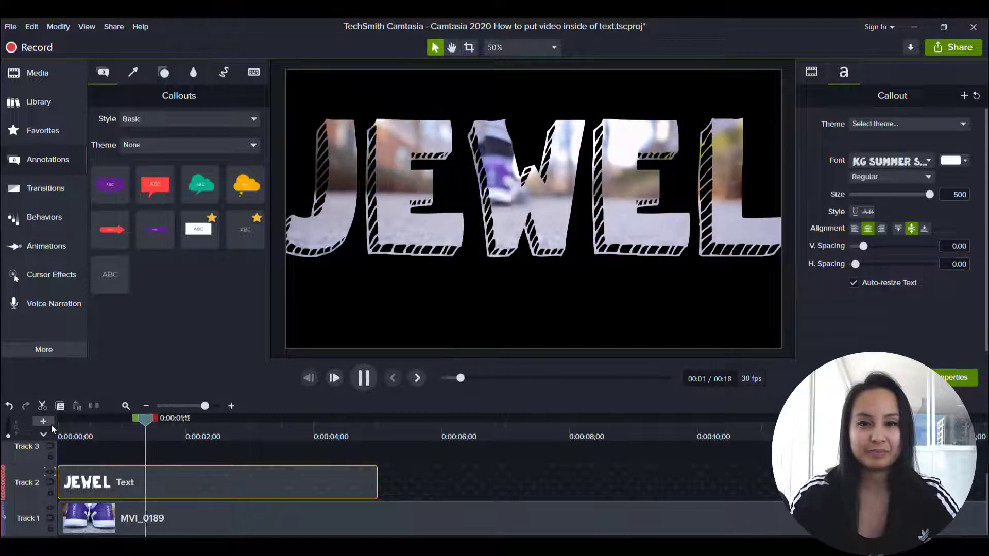
key(space)
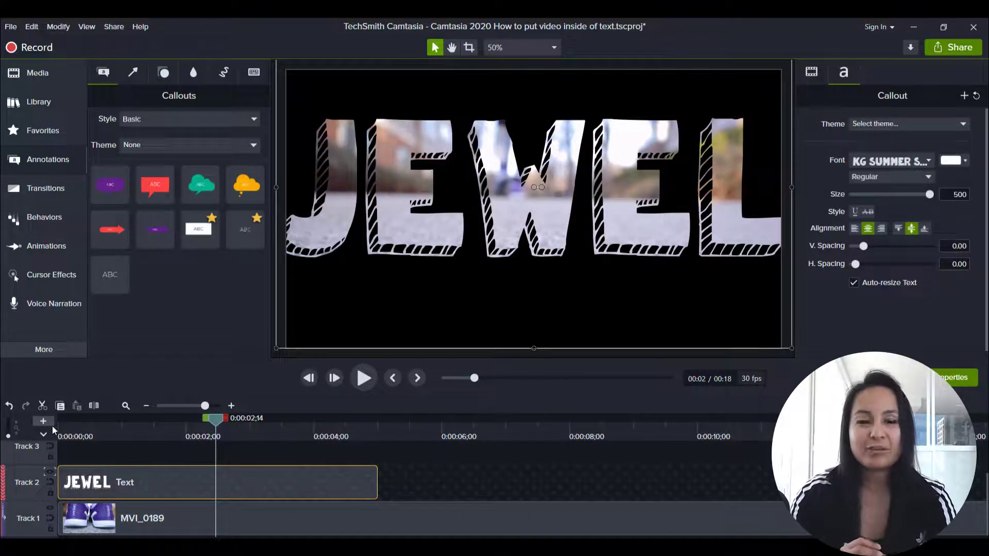